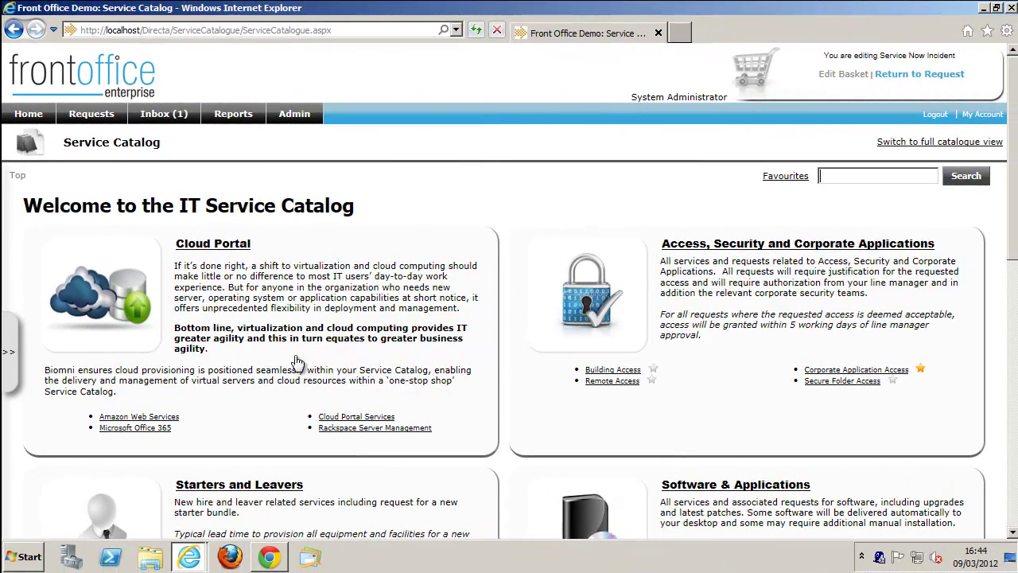
Step: Start a Raise an Incident in ServiceNow request from Help and Support, with the description "Mouse stopped working"
{"action": "scroll", "coordinate": [503, 352], "scroll_direction": "down", "scroll_amount": 6}
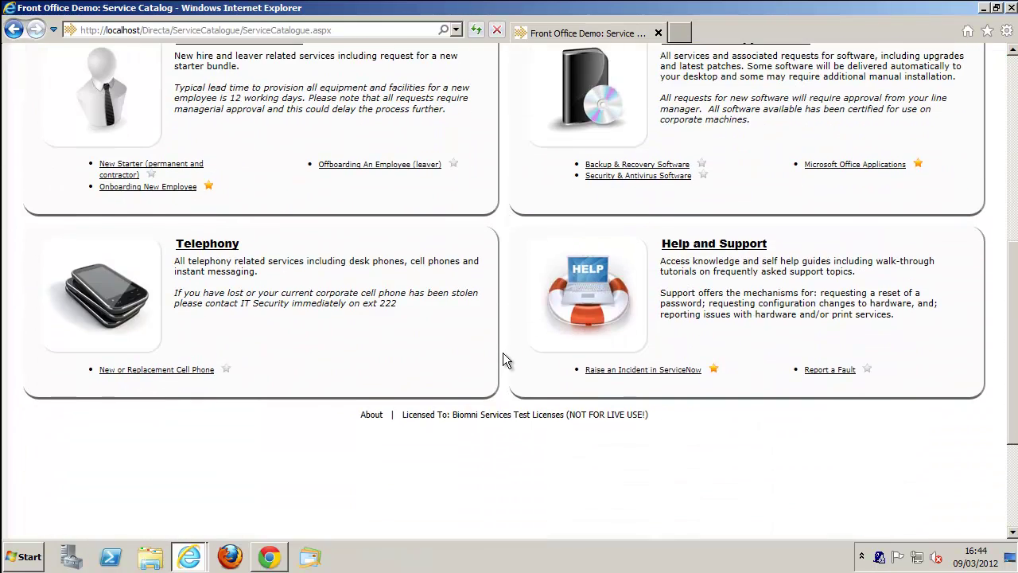
{"action": "left_click", "coordinate": [643, 370]}
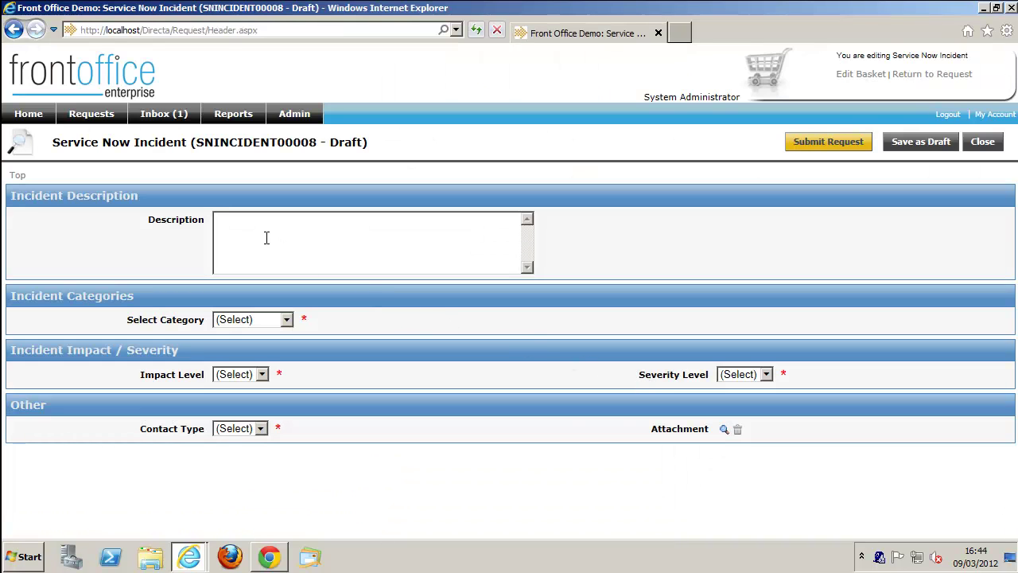
{"action": "type", "text": "Mo"}
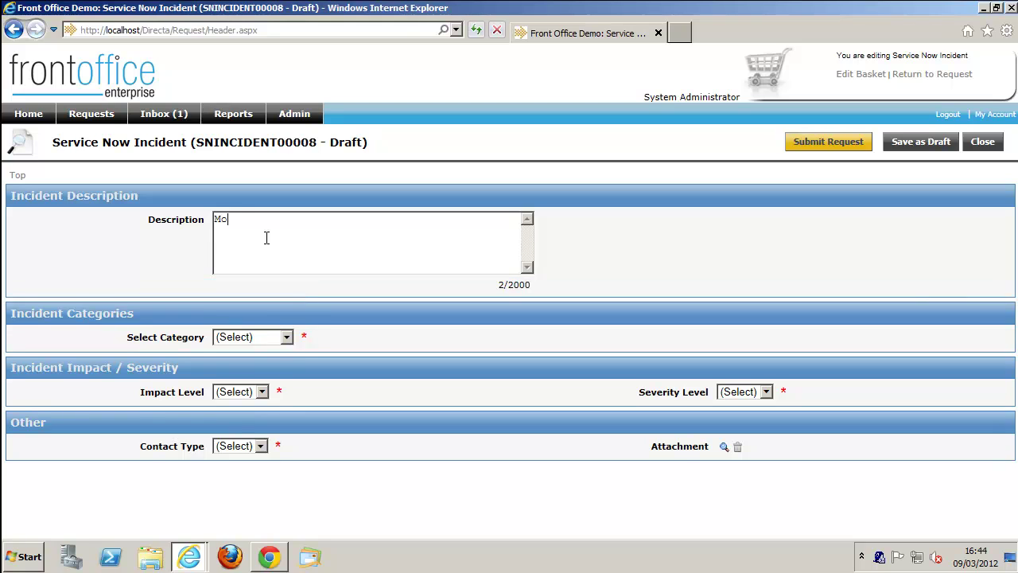
{"action": "type", "text": "use stopped working"}
Step: Set the incident's category to Software and its subcategory to Email
{"action": "left_click", "coordinate": [287, 337]}
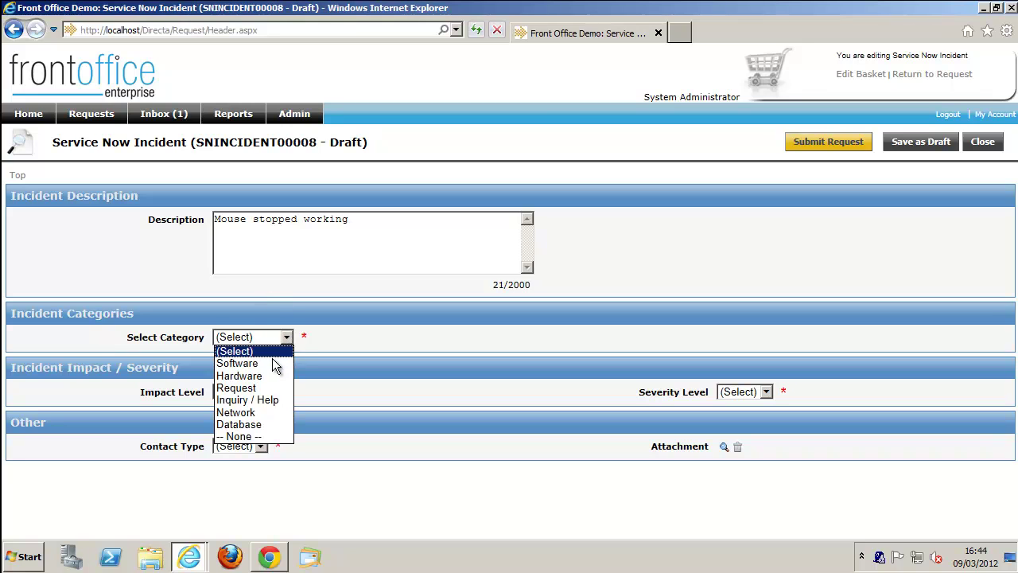
{"action": "left_click", "coordinate": [260, 364]}
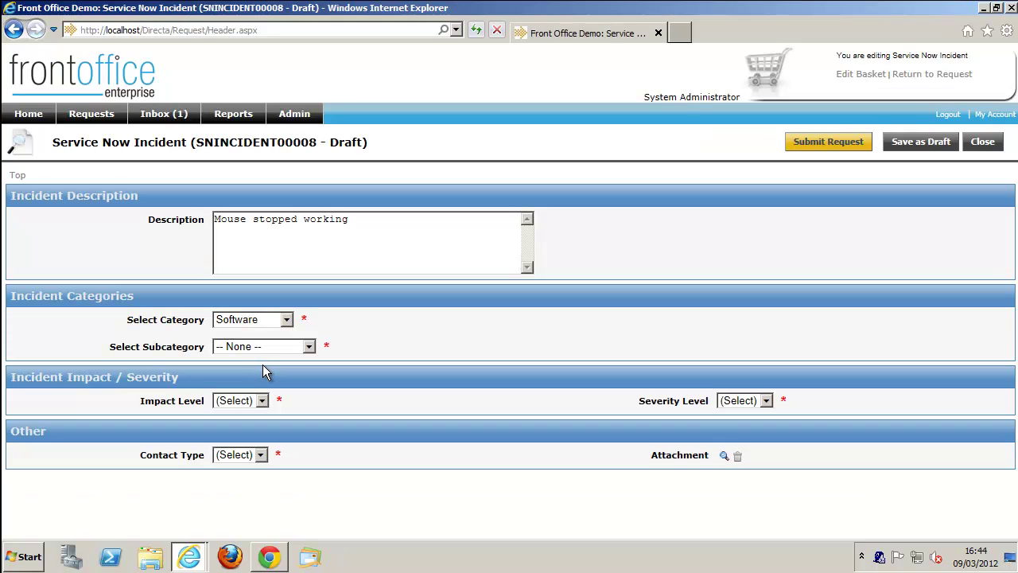
{"action": "left_click", "coordinate": [292, 347]}
{"action": "left_click", "coordinate": [295, 383]}
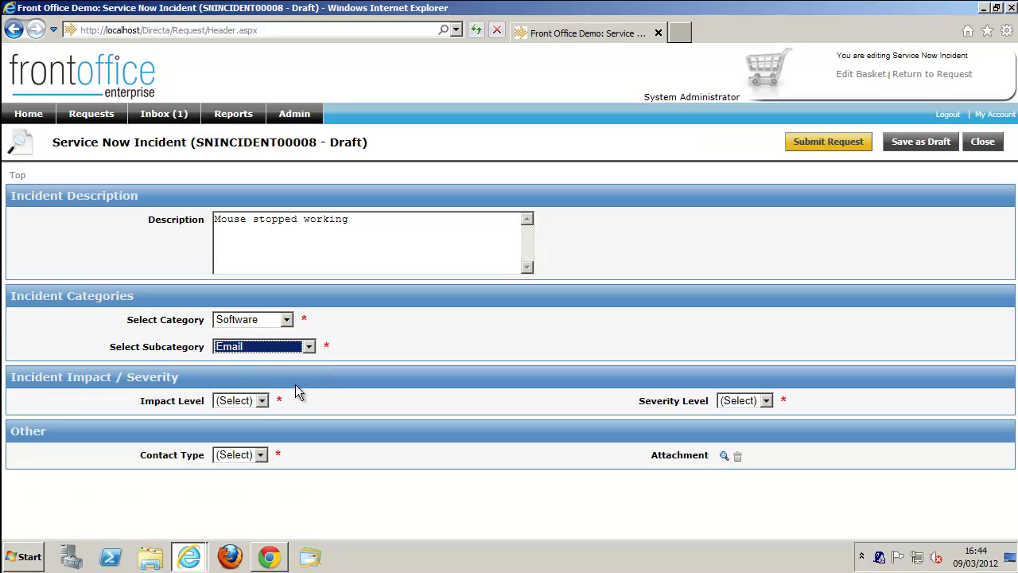
Step: Set impact and severity levels to Medium and contact type to Email, and submit the incident request
{"action": "left_click", "coordinate": [261, 402]}
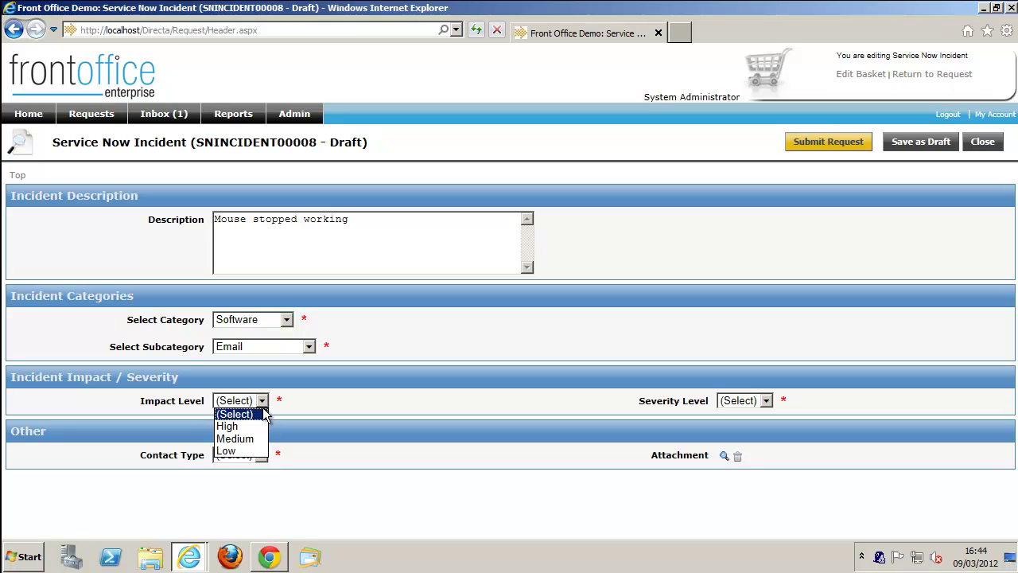
{"action": "left_click", "coordinate": [238, 438]}
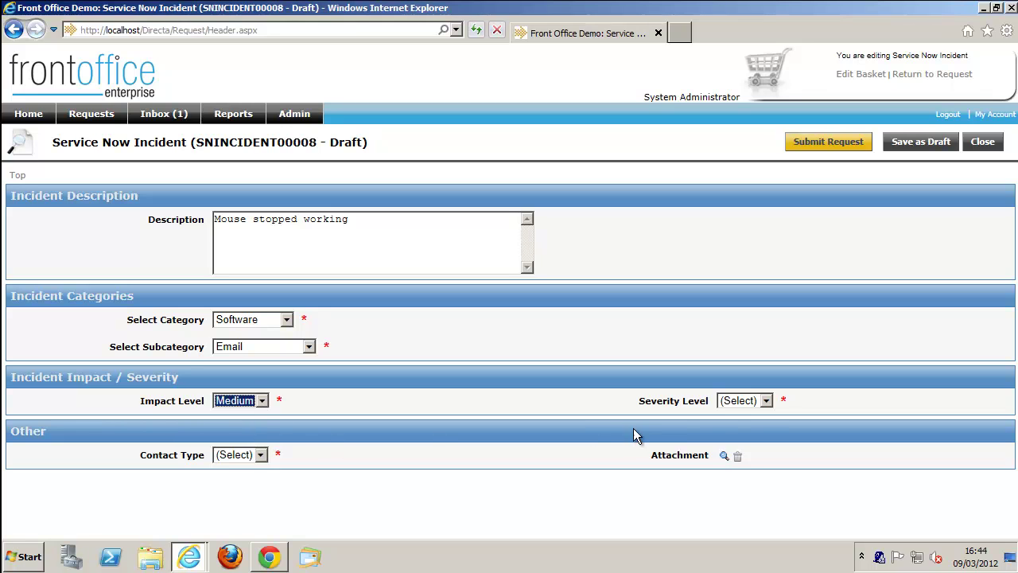
{"action": "left_click", "coordinate": [766, 401]}
{"action": "left_click", "coordinate": [763, 436]}
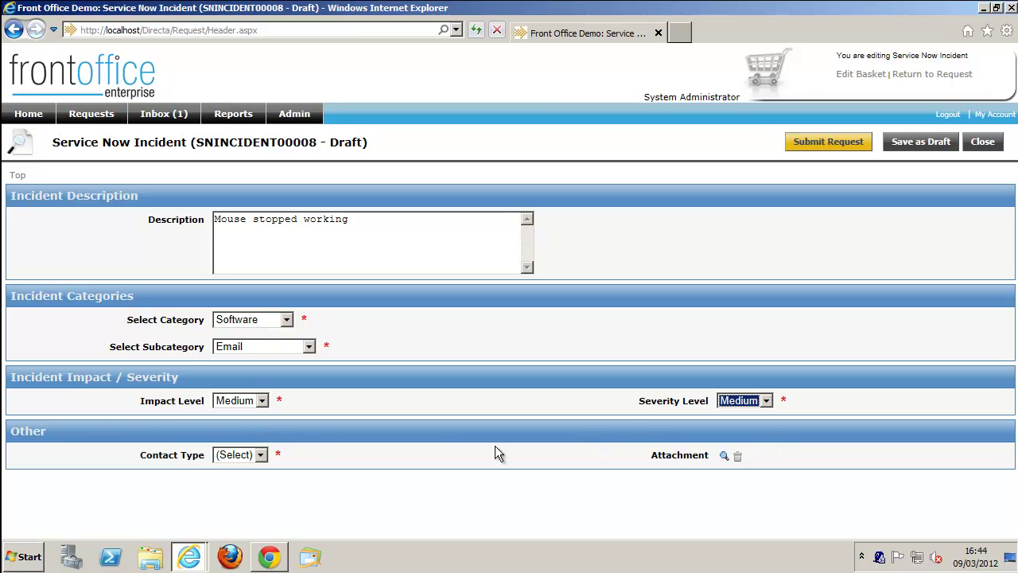
{"action": "left_click", "coordinate": [259, 455]}
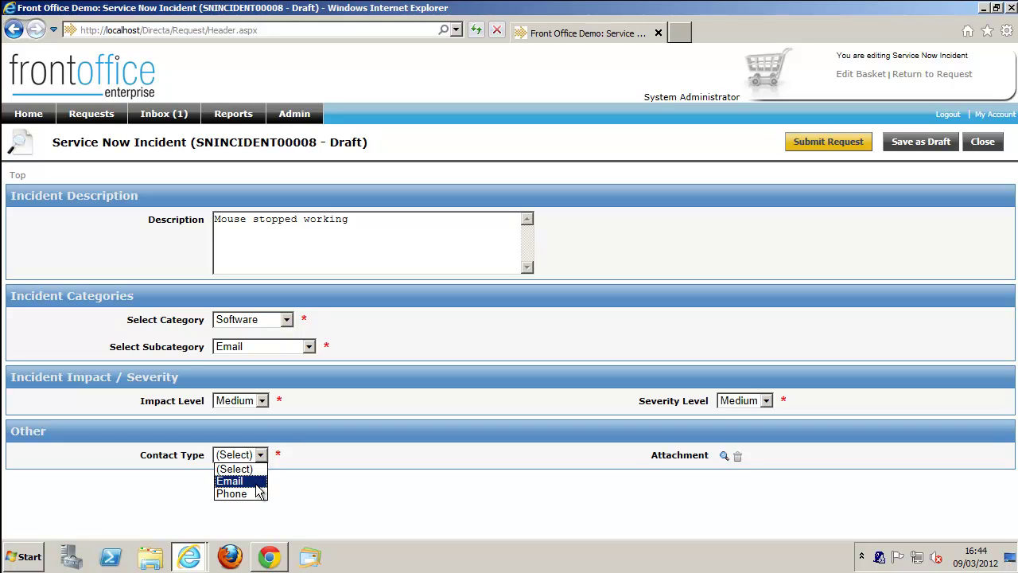
{"action": "left_click", "coordinate": [253, 481]}
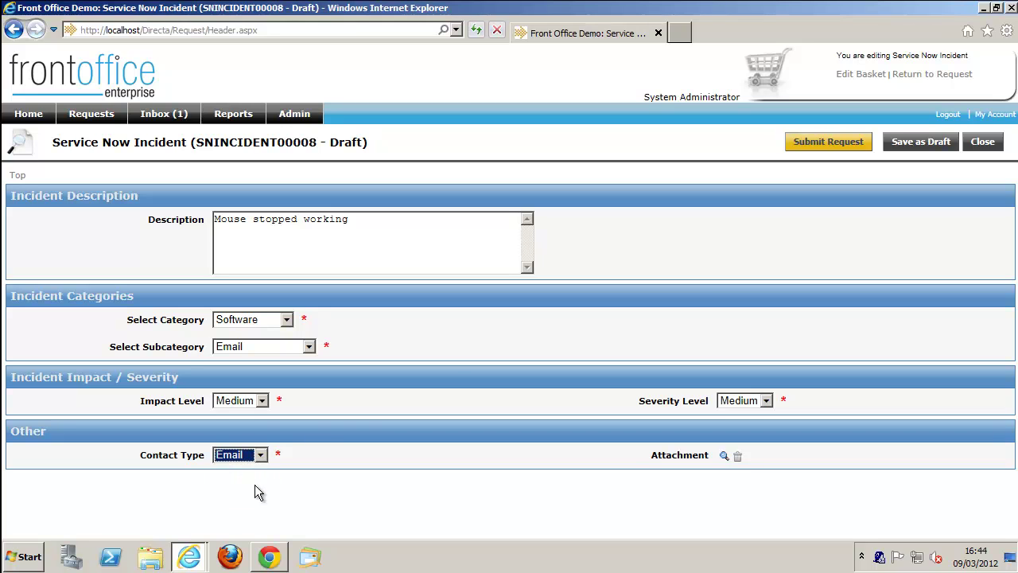
{"action": "left_click", "coordinate": [826, 141]}
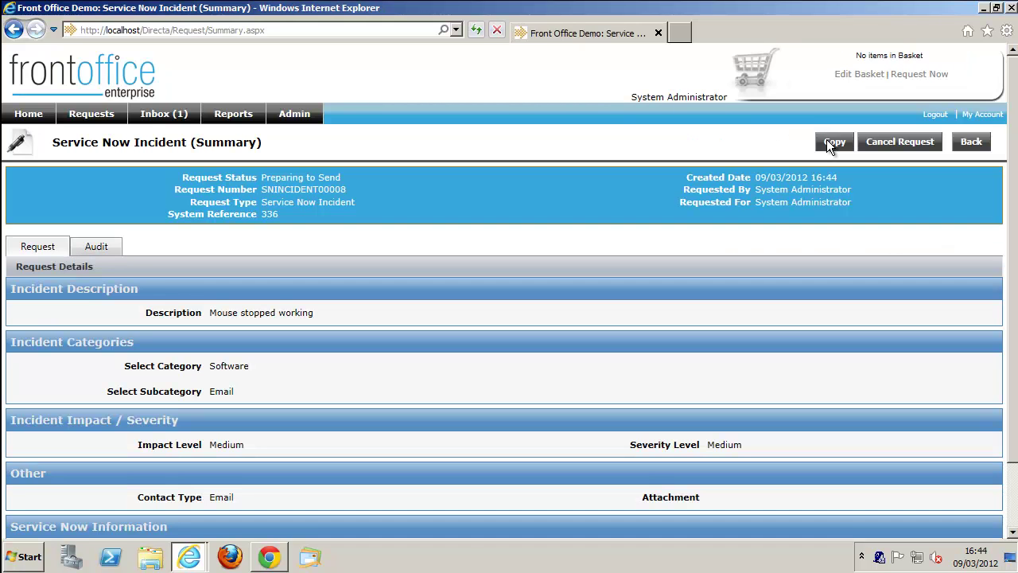
Step: Check the status of the submitted request under Service Now Incident in the requests list
{"action": "left_click", "coordinate": [83, 115]}
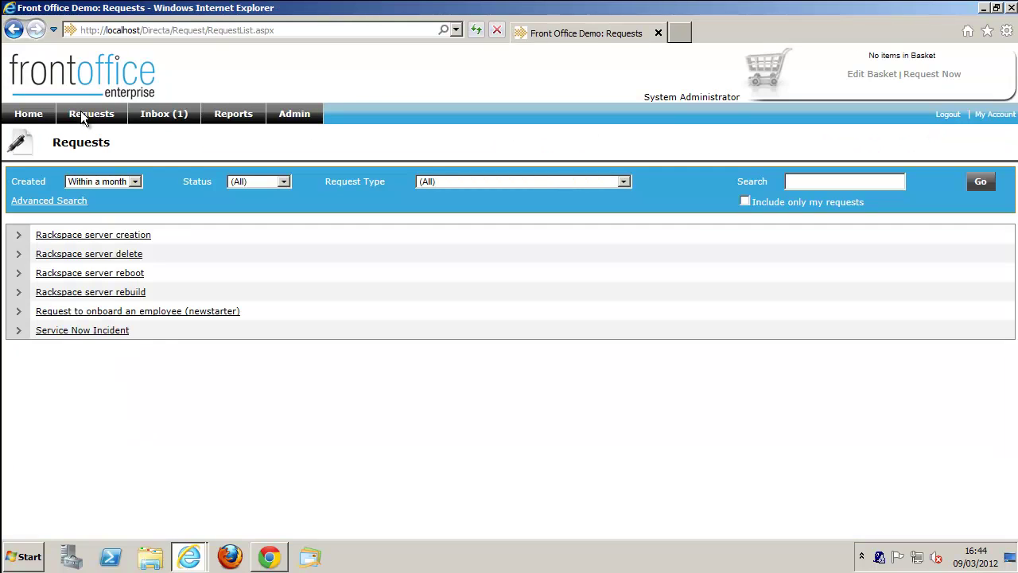
{"action": "left_click", "coordinate": [56, 334]}
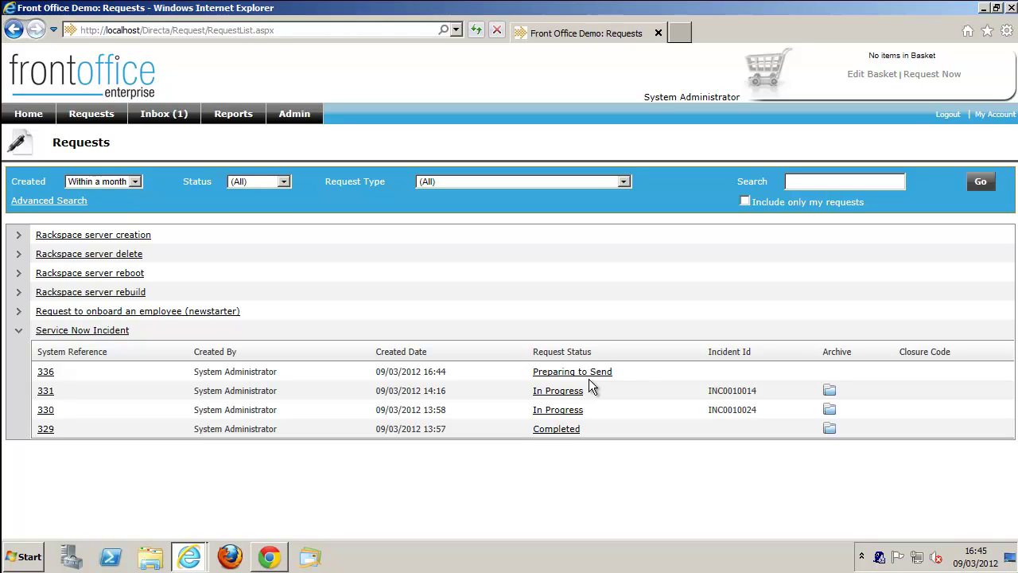
{"action": "left_click", "coordinate": [69, 330]}
{"action": "left_click", "coordinate": [69, 330]}
Step: View the ServiceNow tickets in the service catalog's quick links, showing all tickets briefly before returning to the filtered list
{"action": "left_click", "coordinate": [26, 116]}
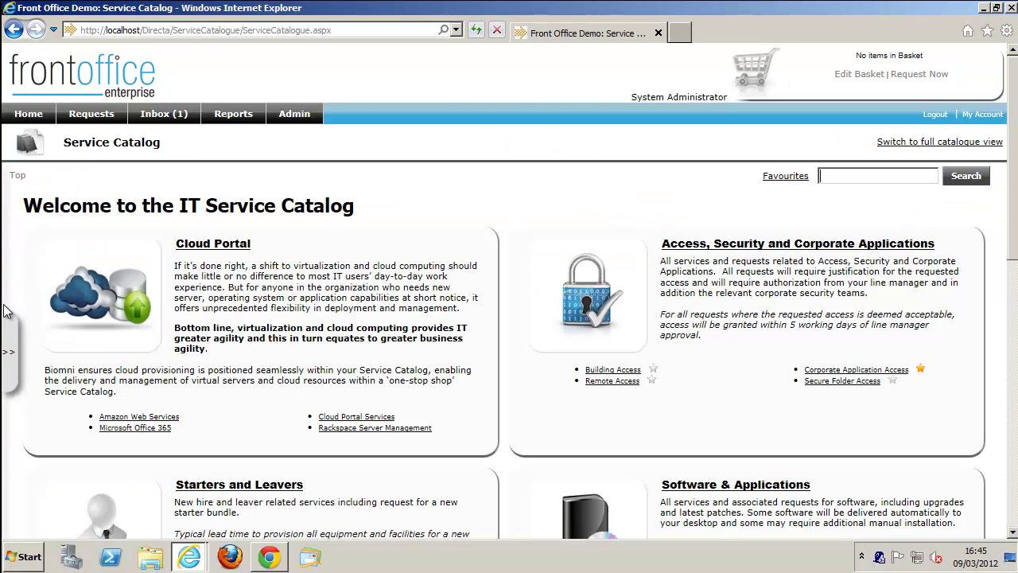
{"action": "left_click", "coordinate": [9, 371]}
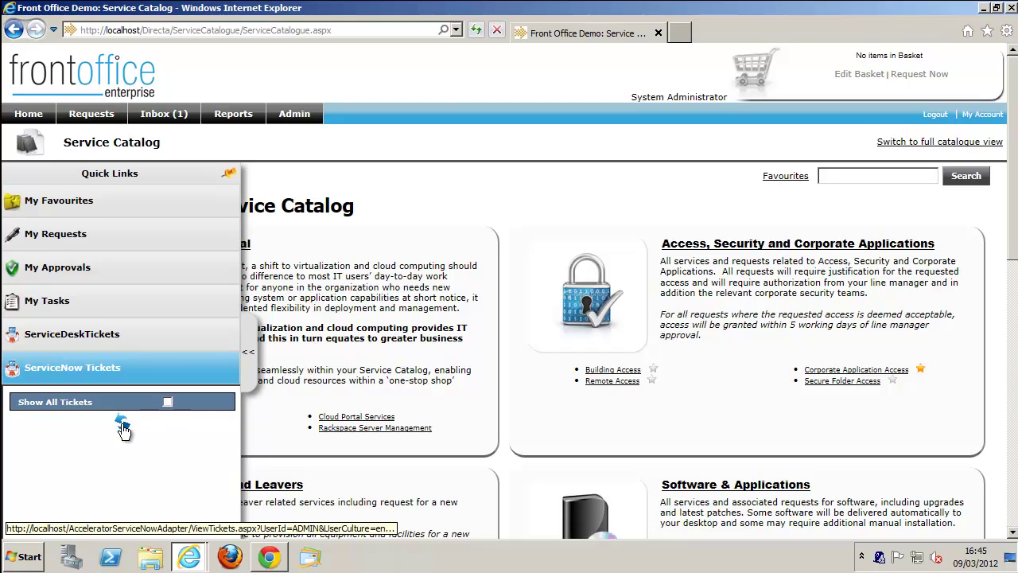
{"action": "left_click", "coordinate": [167, 402]}
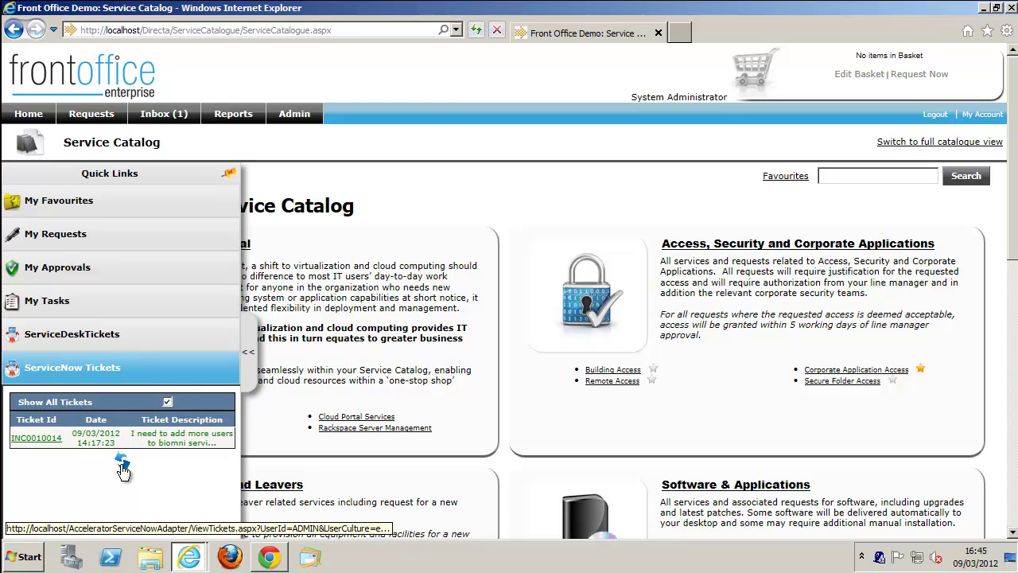
{"action": "left_click", "coordinate": [168, 401]}
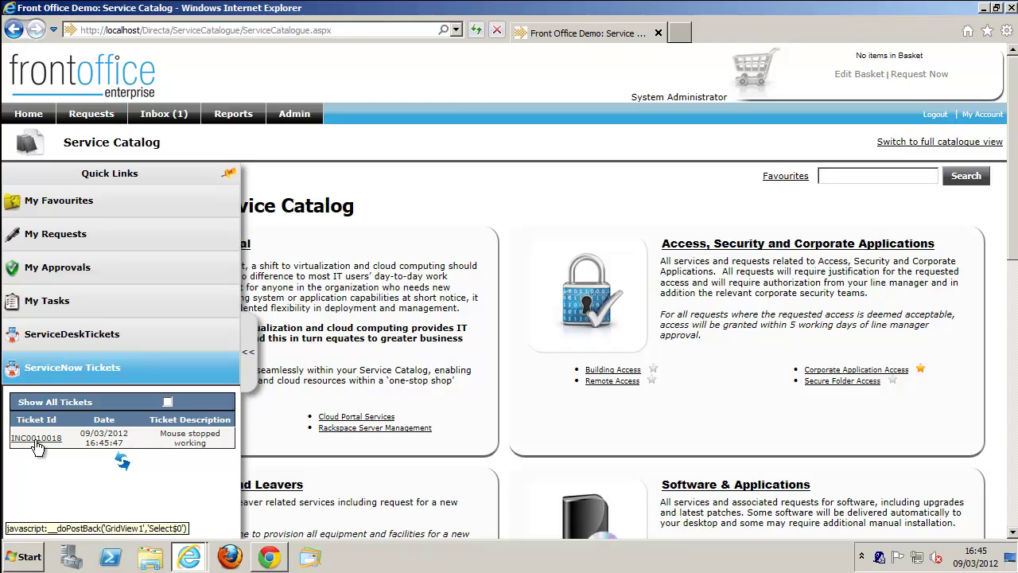
Step: Open the "Mouse stopped working" ticket and add the comment "Its on fire now"
{"action": "left_click", "coordinate": [35, 439]}
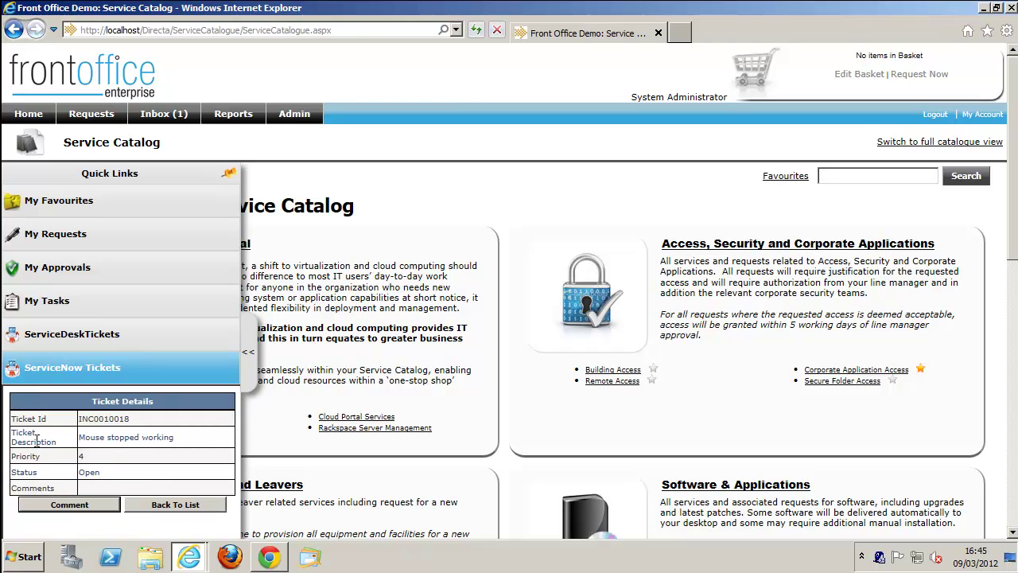
{"action": "left_click", "coordinate": [67, 504]}
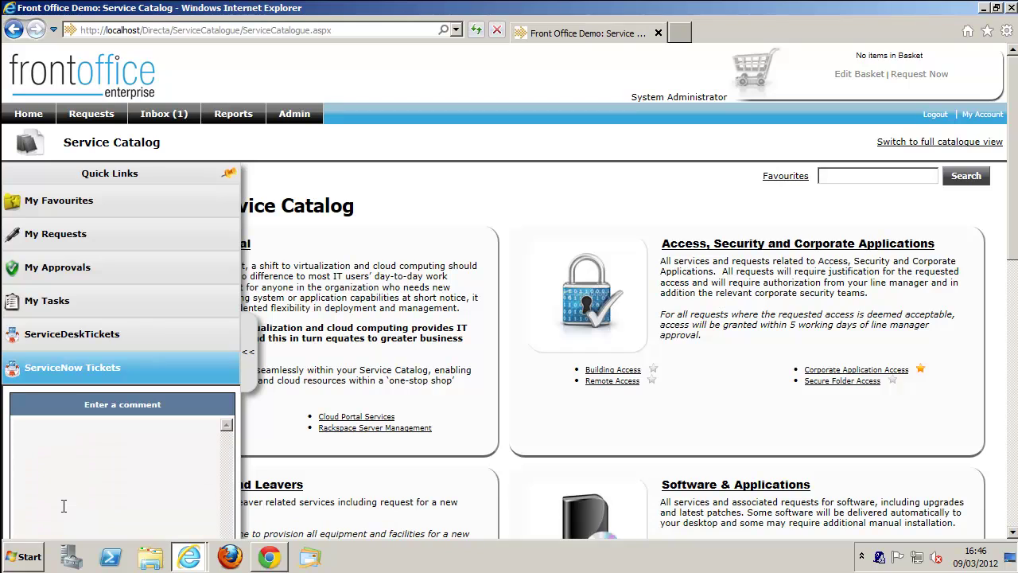
{"action": "left_click", "coordinate": [56, 449]}
{"action": "type", "text": "Its on fire now"}
{"action": "scroll", "coordinate": [368, 537], "scroll_direction": "down", "scroll_amount": 1}
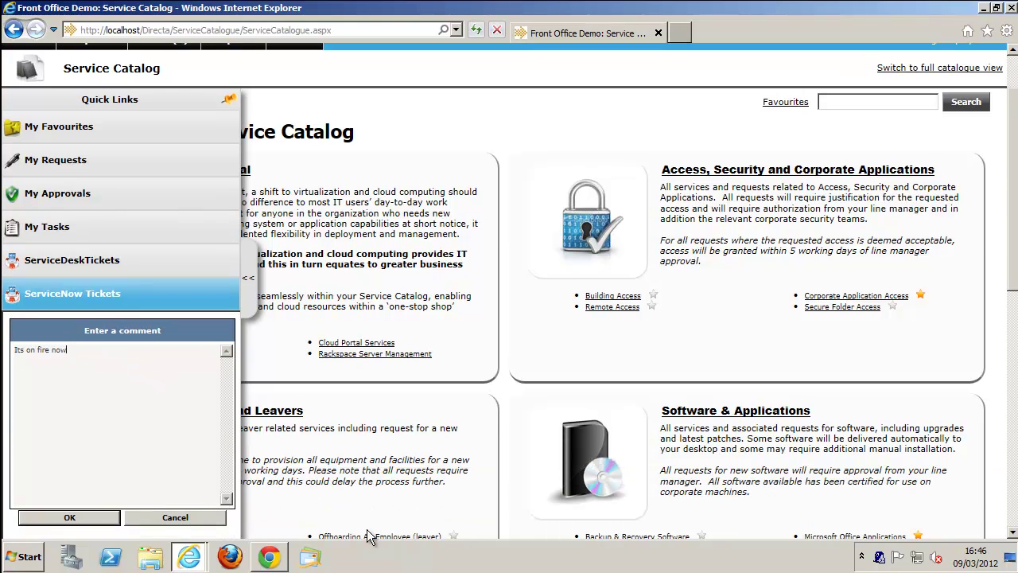
{"action": "left_click", "coordinate": [57, 517]}
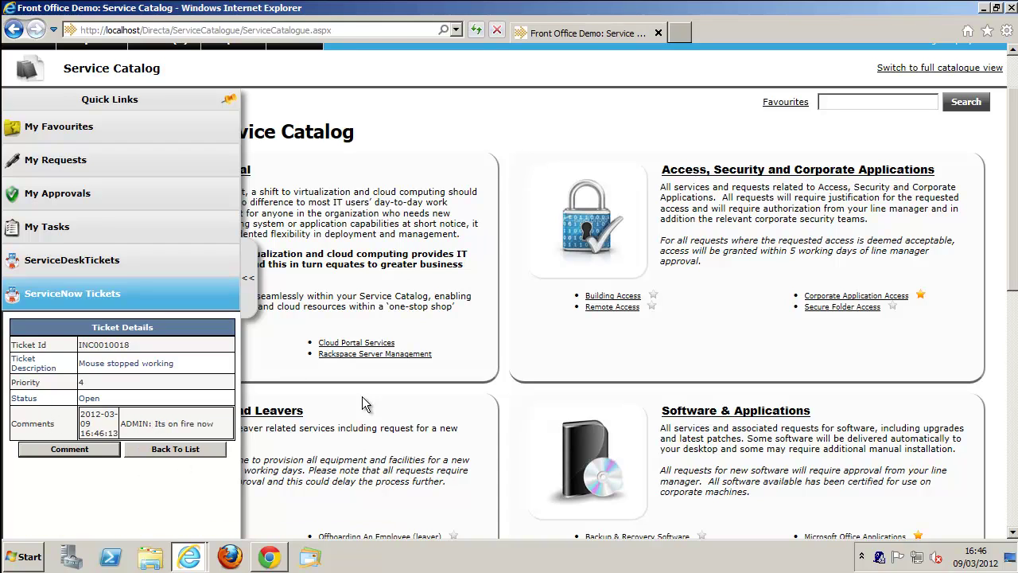
Step: Switch to ServiceNow in Google Chrome, refresh the open incidents list and open the "Mouse stopped working" incident
{"action": "mouse_move", "coordinate": [273, 563]}
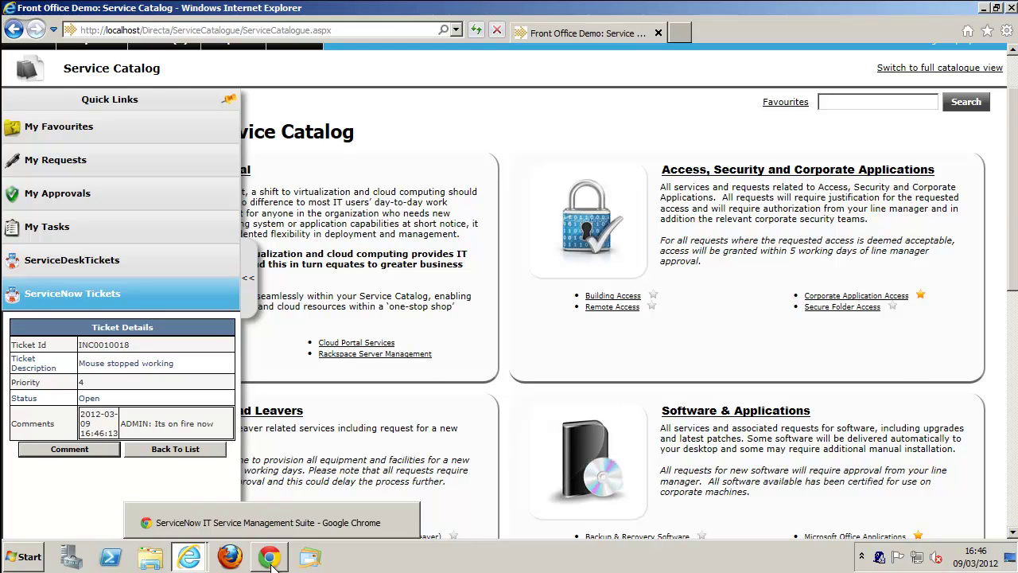
{"action": "left_click", "coordinate": [273, 564]}
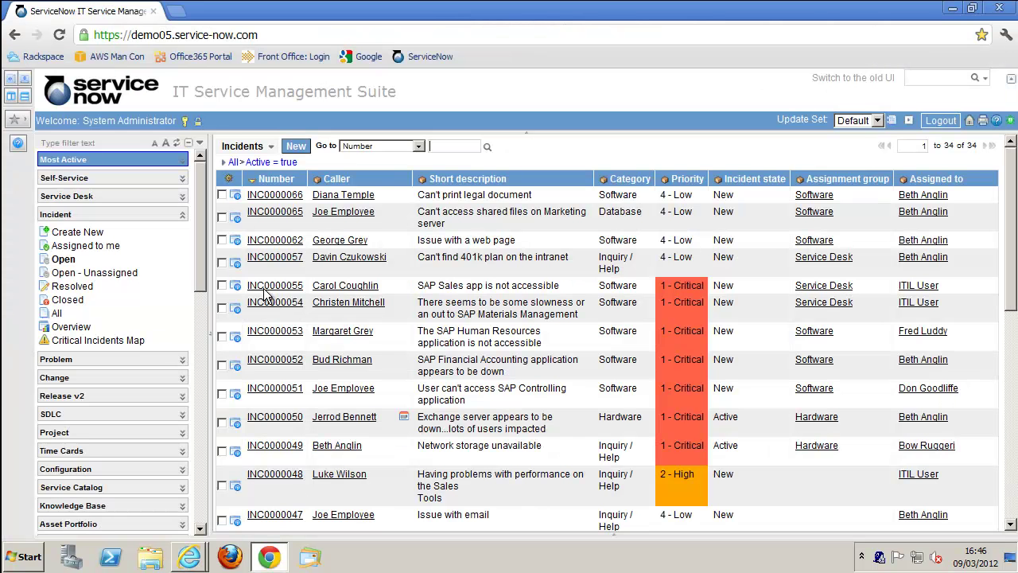
{"action": "left_click", "coordinate": [64, 261]}
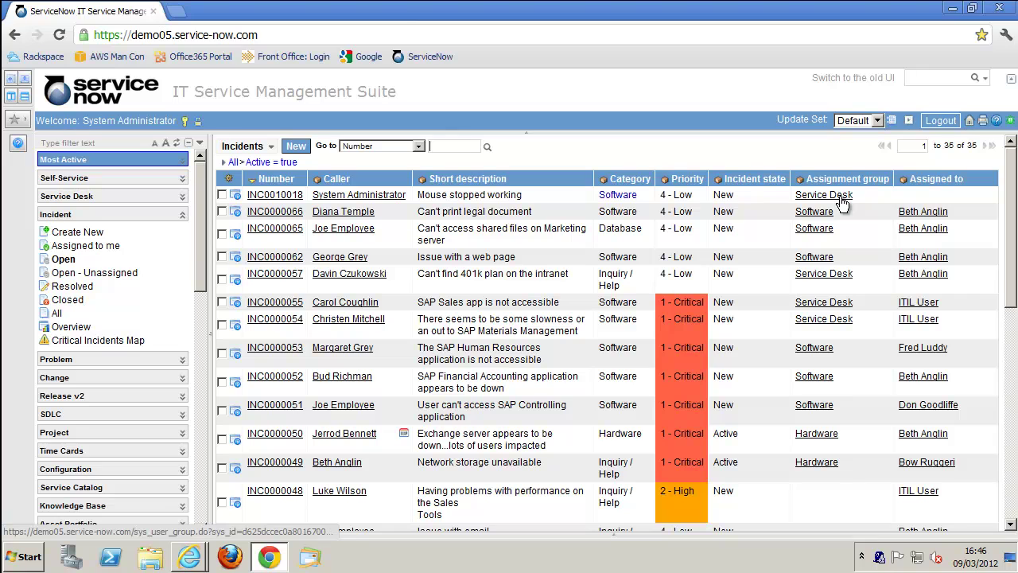
{"action": "left_click", "coordinate": [269, 196]}
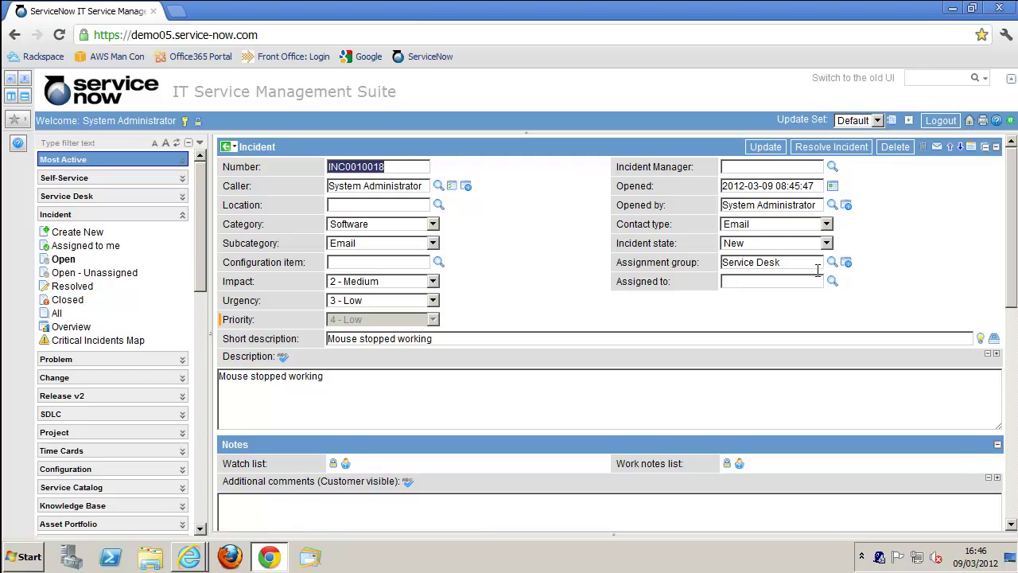
Step: Examine the incident's details, notes and activity log for the comment added from the portal
{"action": "left_click", "coordinate": [1012, 527]}
{"action": "left_click", "coordinate": [1011, 527]}
{"action": "left_click", "coordinate": [1012, 527]}
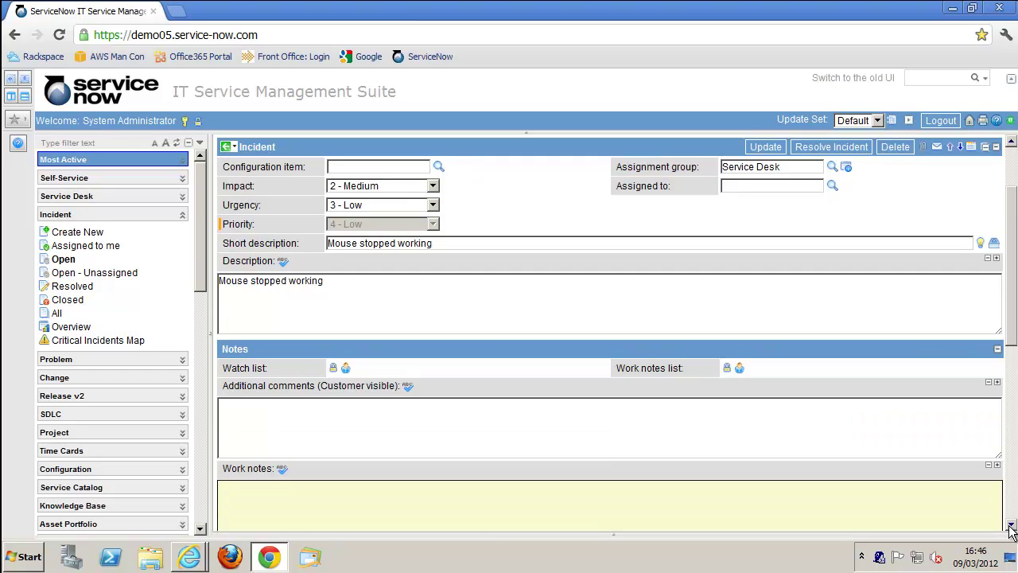
{"action": "left_click", "coordinate": [1011, 527]}
{"action": "left_click", "coordinate": [1012, 527]}
{"action": "left_click", "coordinate": [1011, 527]}
{"action": "left_click", "coordinate": [1012, 527]}
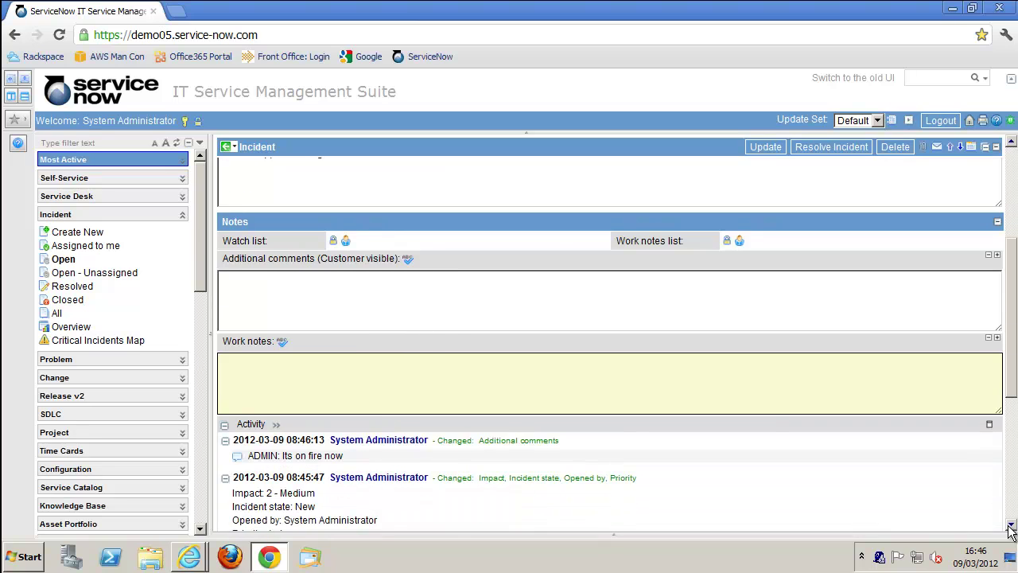
{"action": "left_click", "coordinate": [1011, 528]}
{"action": "left_click", "coordinate": [1011, 527]}
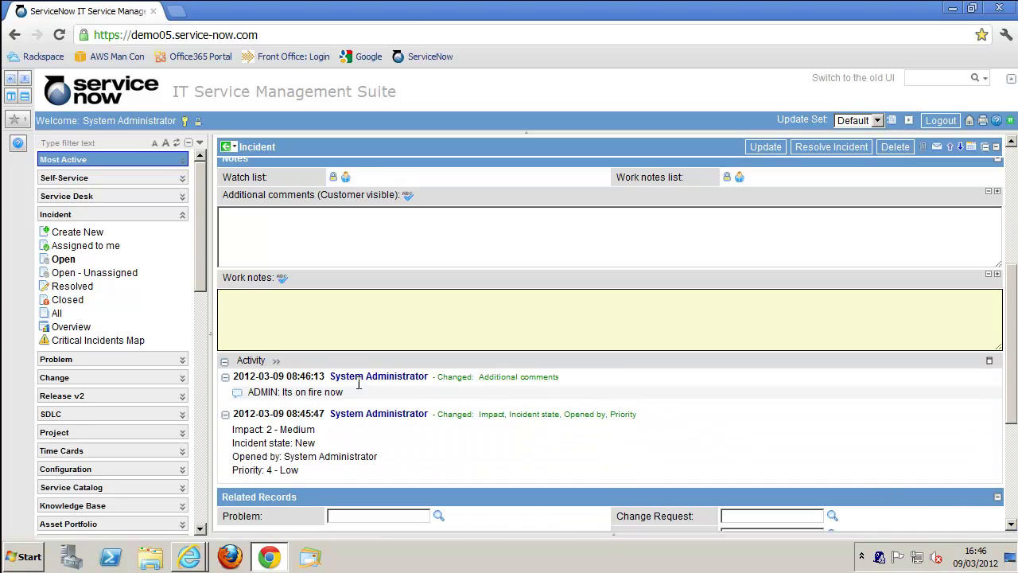
{"action": "left_click", "coordinate": [1011, 527]}
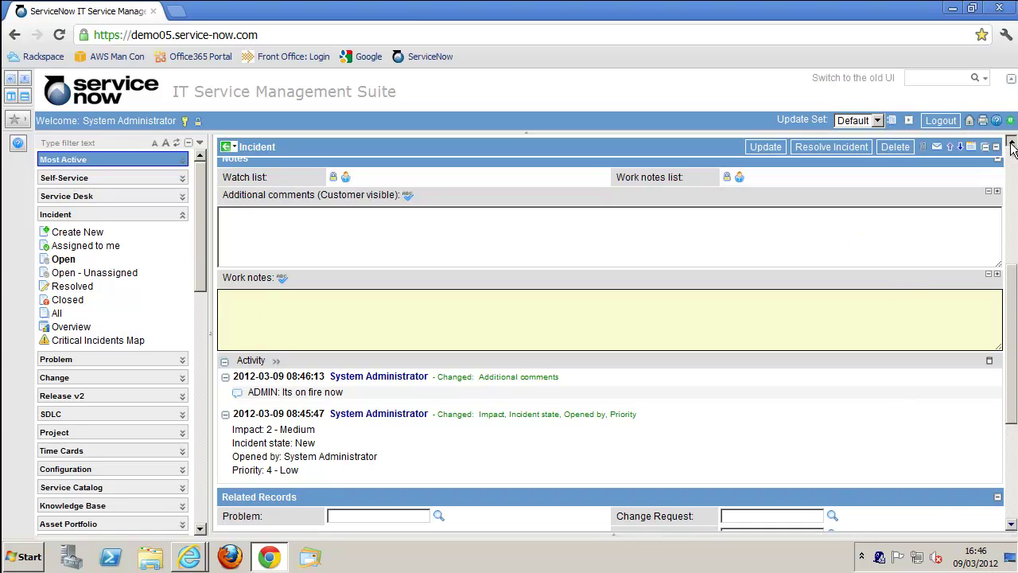
Step: Add the customer-visible comment "Throw water at it" to the incident and save the update
{"action": "left_click", "coordinate": [1011, 143]}
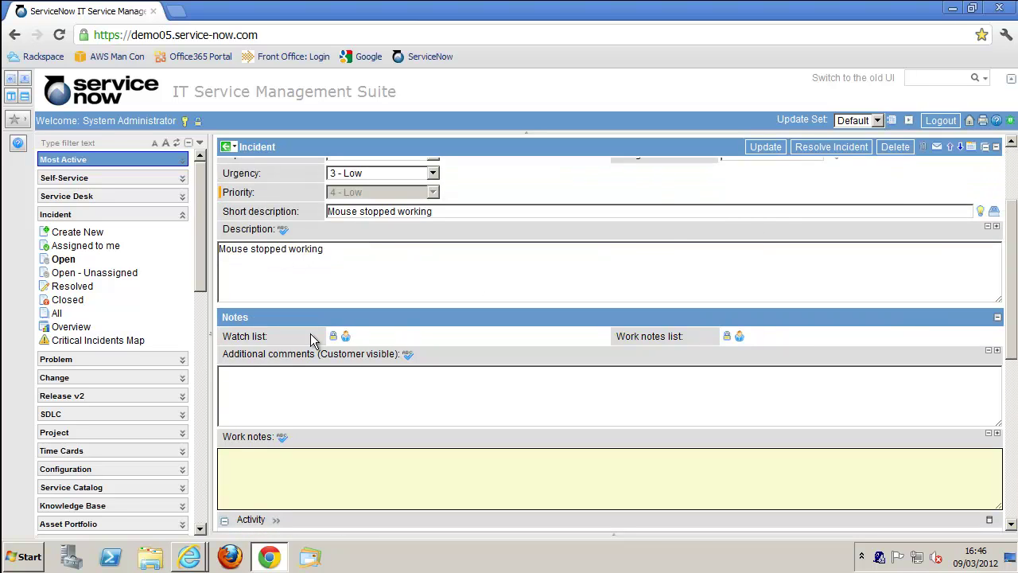
{"action": "left_click", "coordinate": [232, 386]}
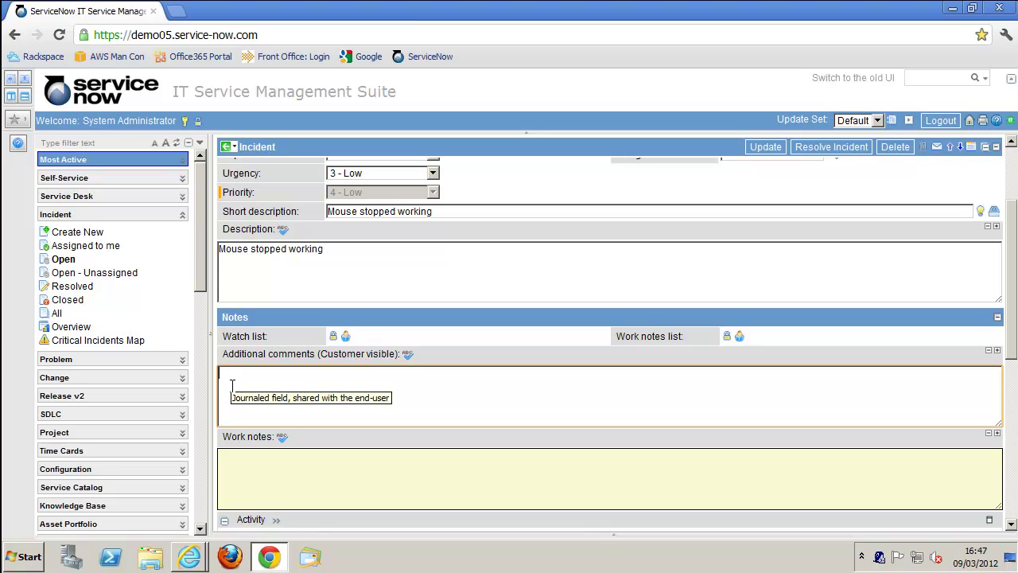
{"action": "type", "text": "Throw water at it"}
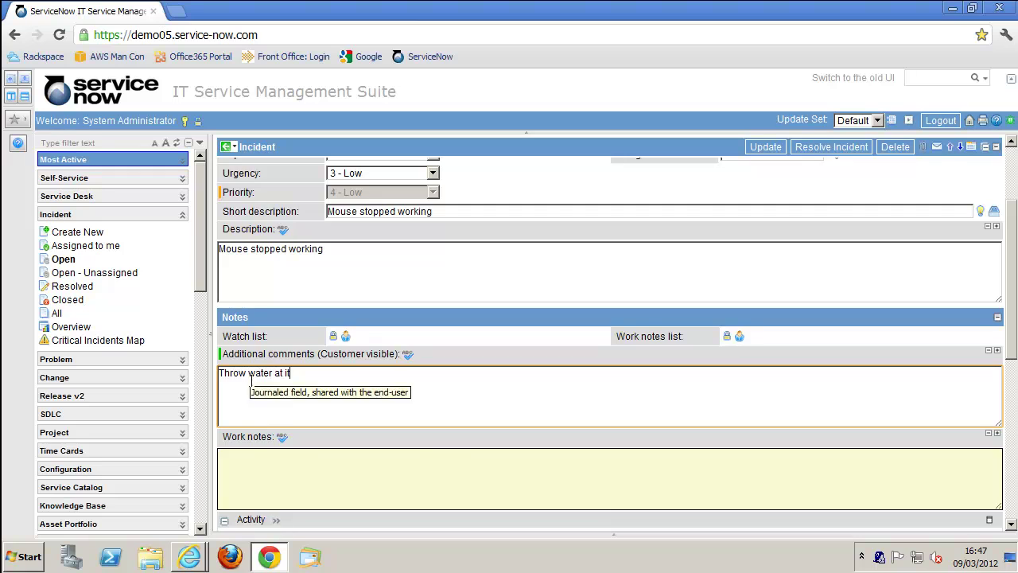
{"action": "scroll", "coordinate": [251, 382], "scroll_direction": "down", "scroll_amount": 3}
{"action": "scroll", "coordinate": [251, 382], "scroll_direction": "down", "scroll_amount": 3}
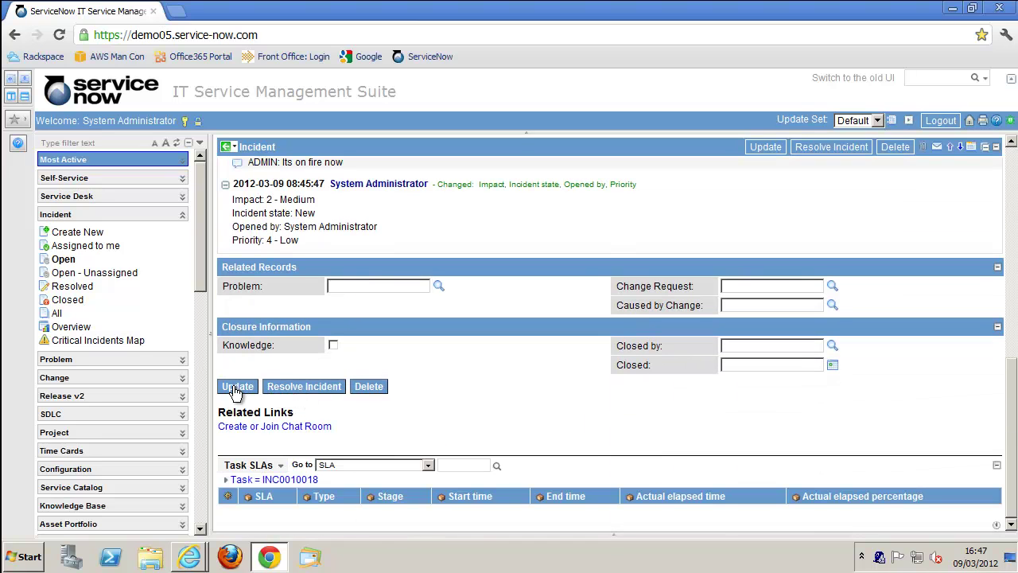
{"action": "left_click", "coordinate": [237, 388]}
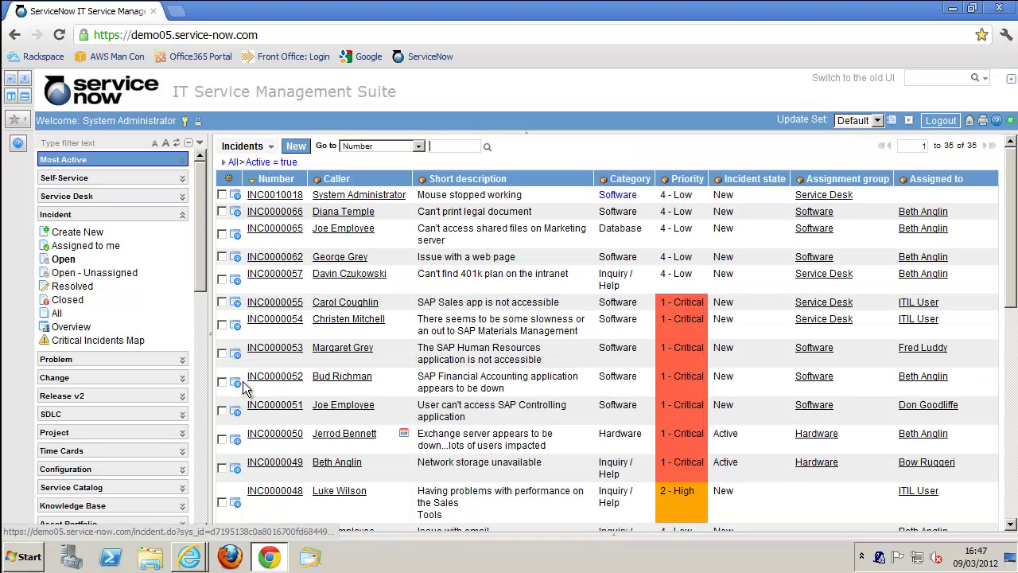
Step: Open the "Mouse stopped working" incident, and reload its ticket in Front Office in Internet Explorer to check the comments
{"action": "left_click", "coordinate": [270, 199]}
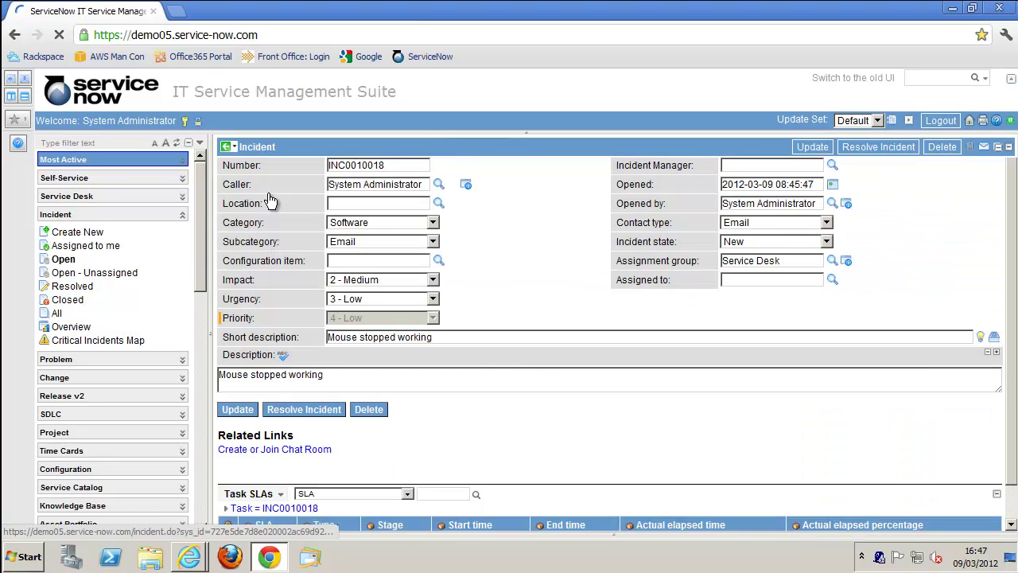
{"action": "mouse_move", "coordinate": [190, 559]}
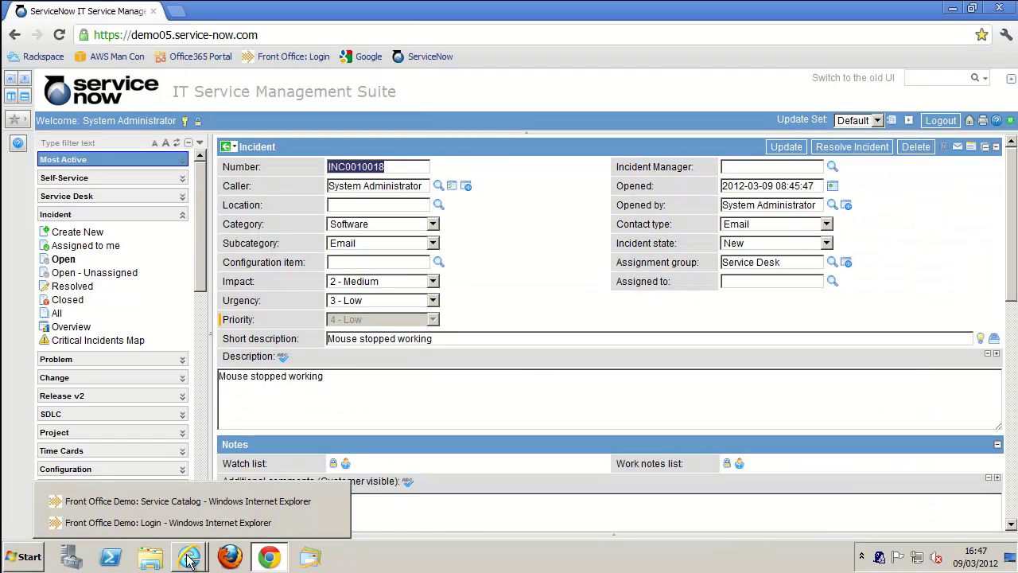
{"action": "left_click", "coordinate": [169, 503]}
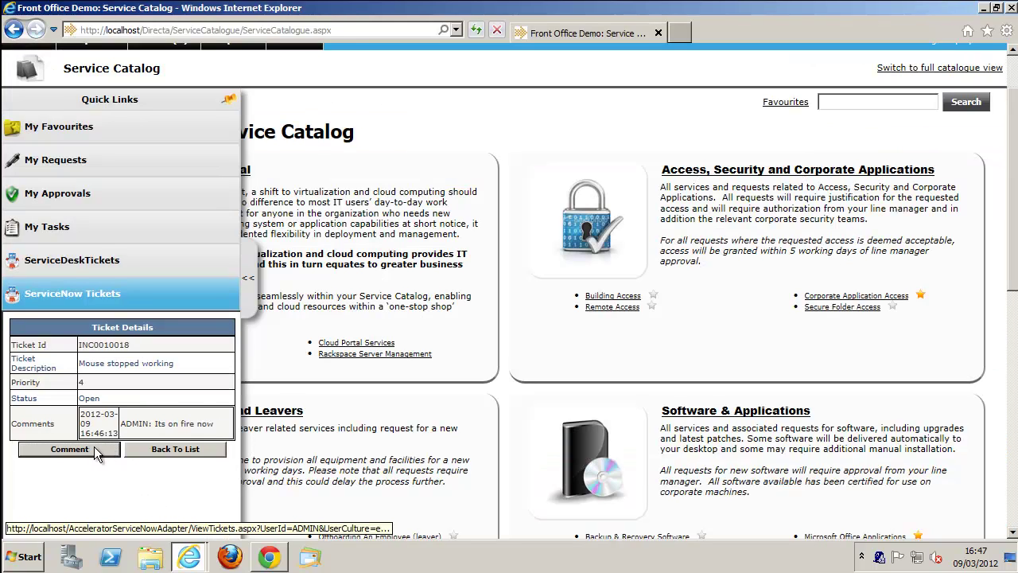
{"action": "left_click", "coordinate": [154, 449]}
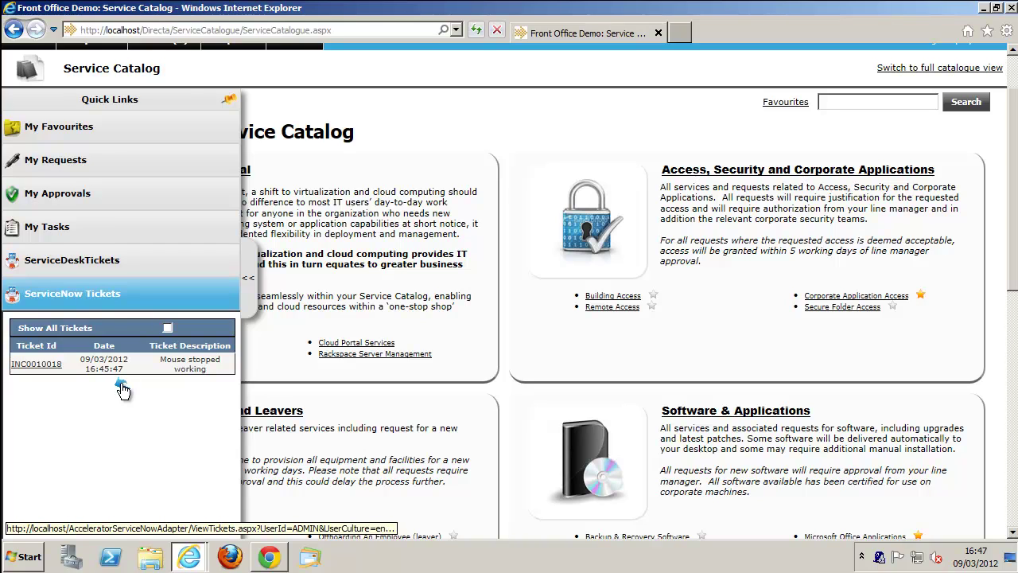
{"action": "left_click", "coordinate": [32, 366]}
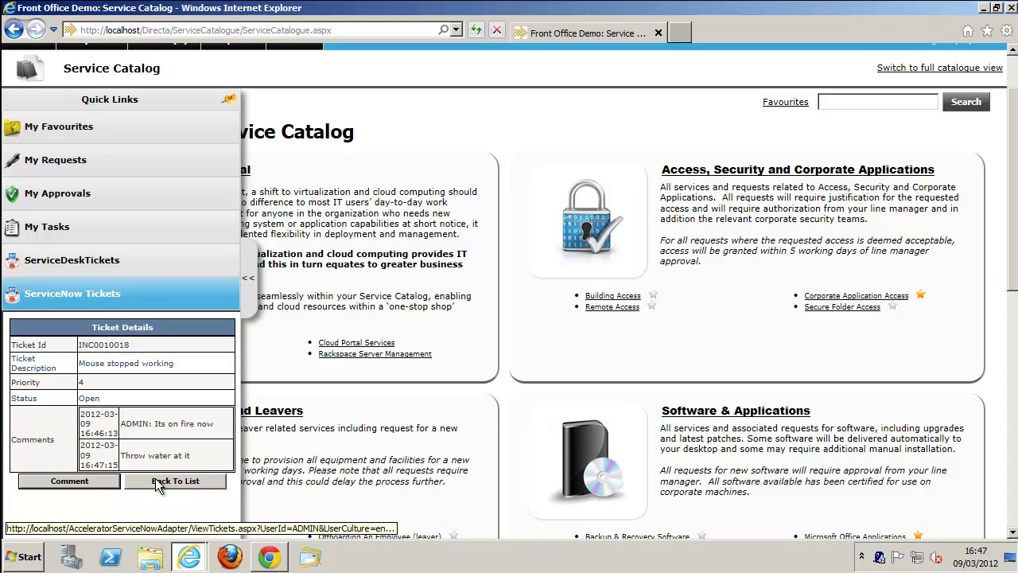
Step: Switch to ServiceNow in Google Chrome and resolve the incident with close code Solved (Work Around) and close notes "Fire went out"
{"action": "left_click", "coordinate": [271, 560]}
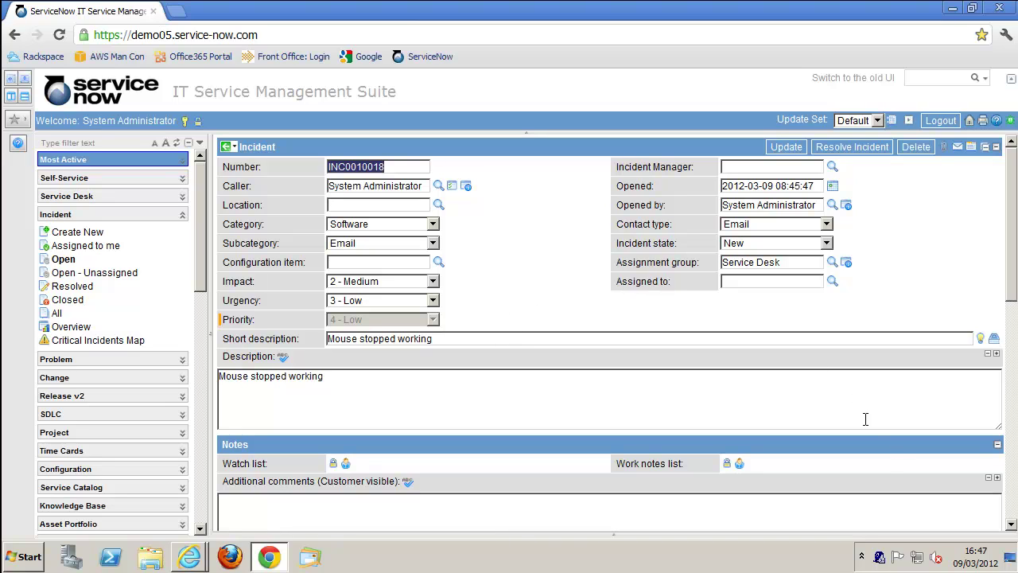
{"action": "left_click", "coordinate": [1012, 526]}
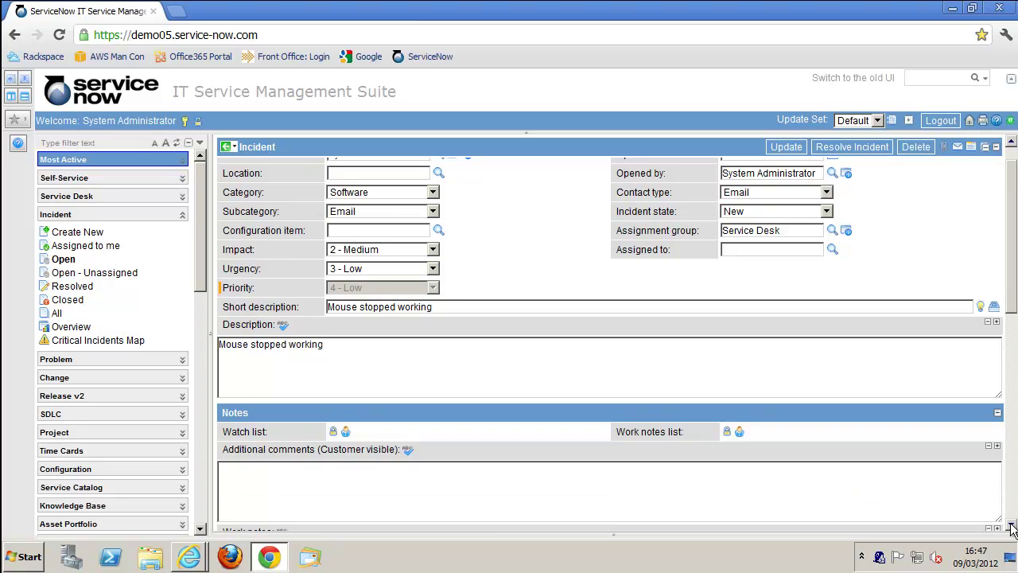
{"action": "left_click", "coordinate": [1012, 526]}
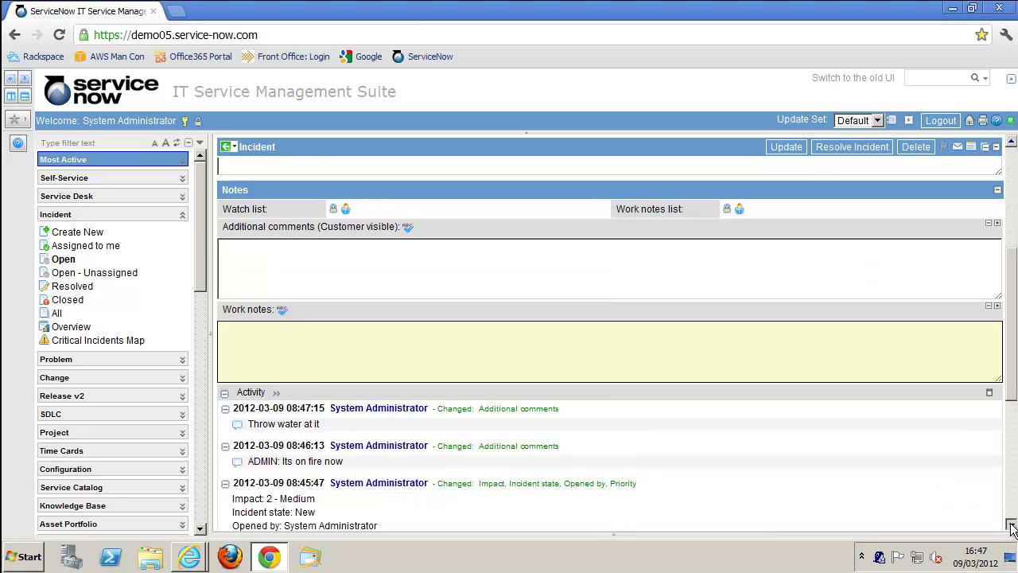
{"action": "left_click", "coordinate": [1012, 527]}
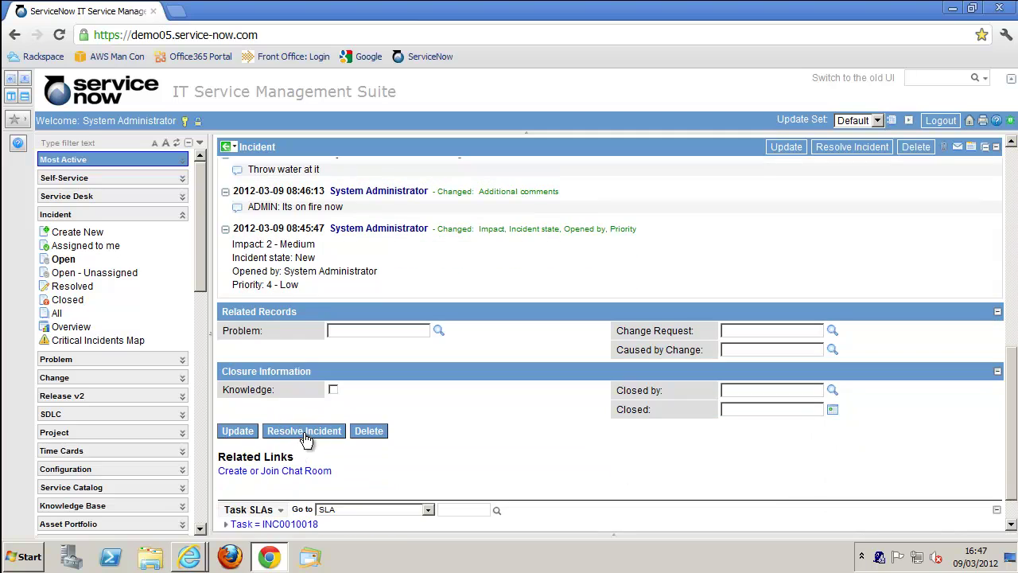
{"action": "left_click", "coordinate": [304, 431]}
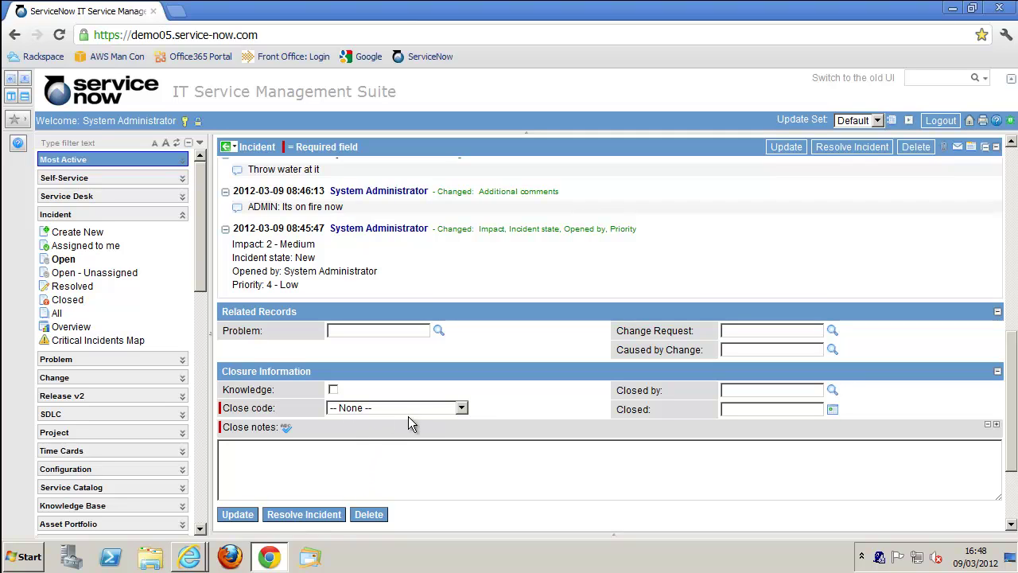
{"action": "left_click", "coordinate": [462, 409]}
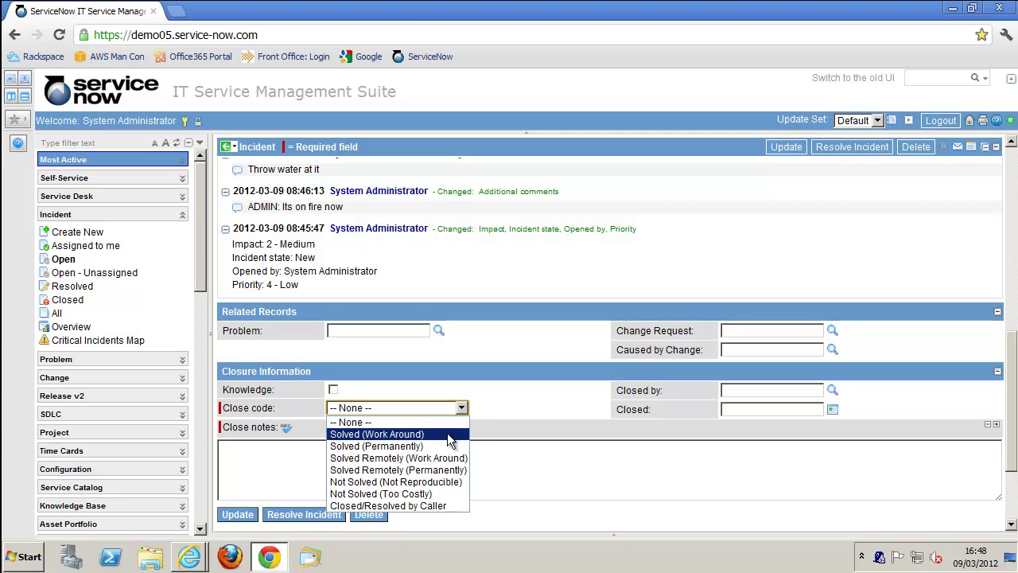
{"action": "left_click", "coordinate": [450, 434]}
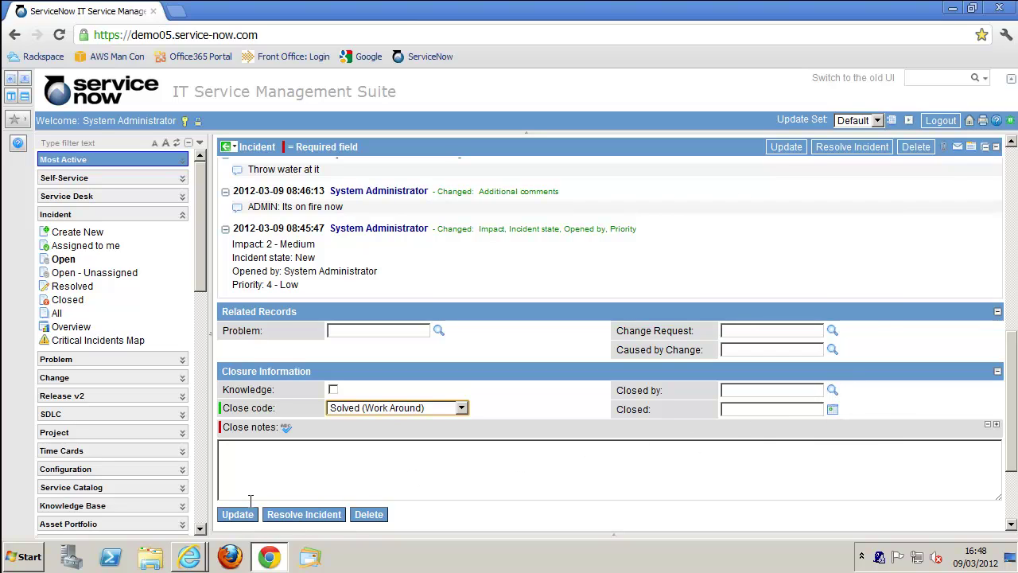
{"action": "left_click", "coordinate": [243, 467]}
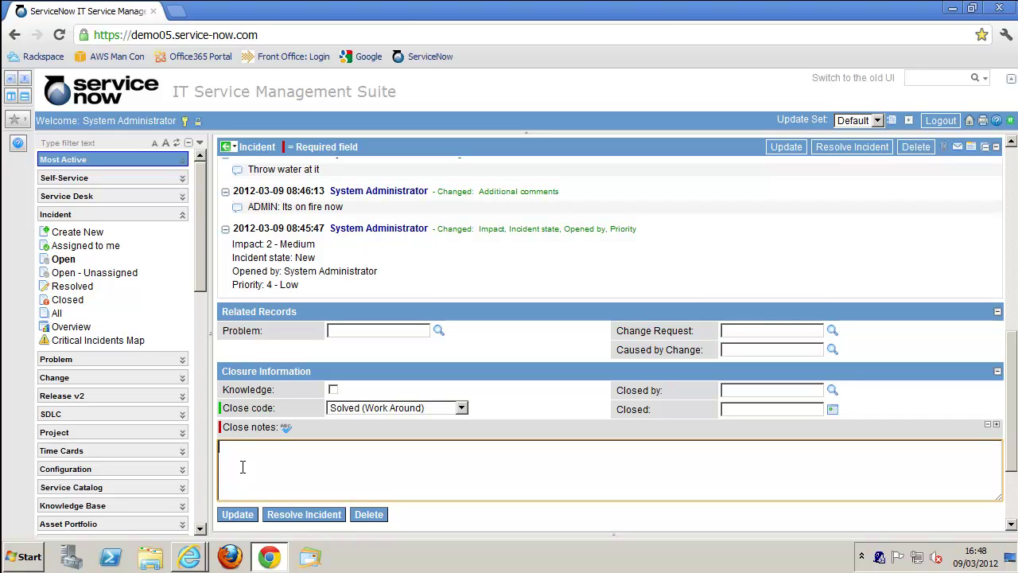
{"action": "type", "text": "Fire went out"}
{"action": "left_click", "coordinate": [307, 515]}
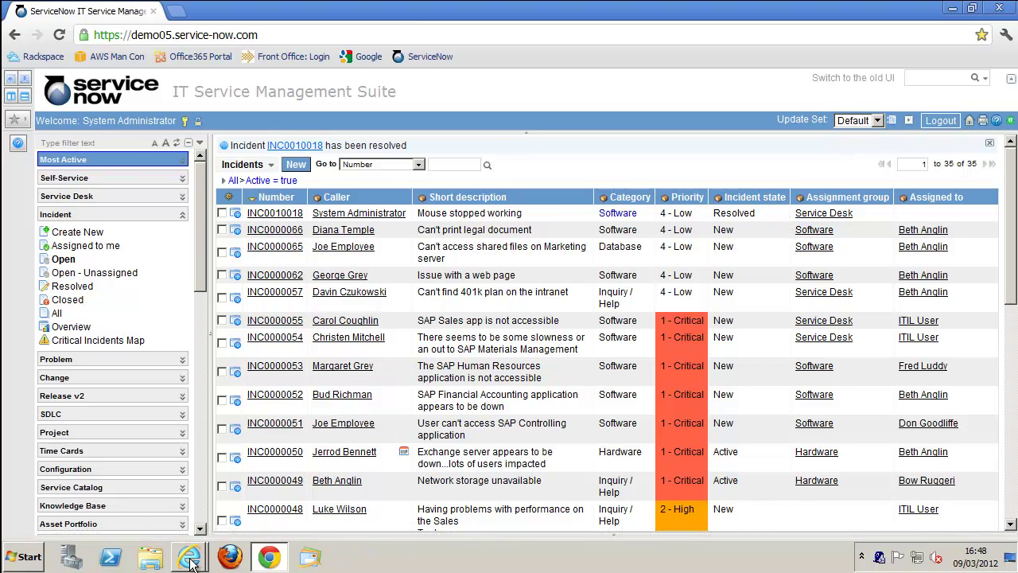
Step: Switch to Front Office in Internet Explorer, show all ServiceNow tickets in the ticket list, and collapse the Quick Links
{"action": "mouse_move", "coordinate": [191, 561]}
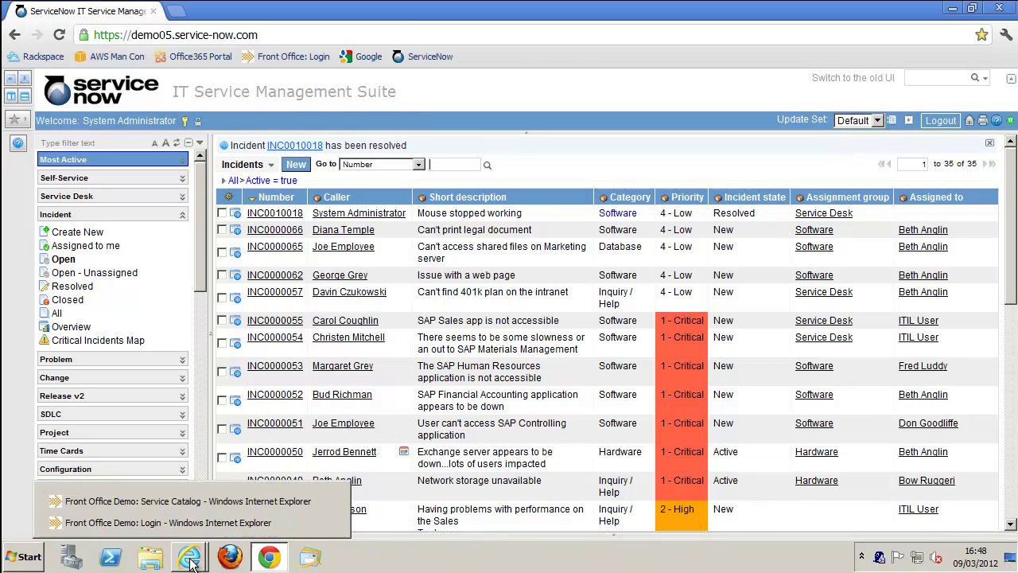
{"action": "left_click", "coordinate": [193, 508]}
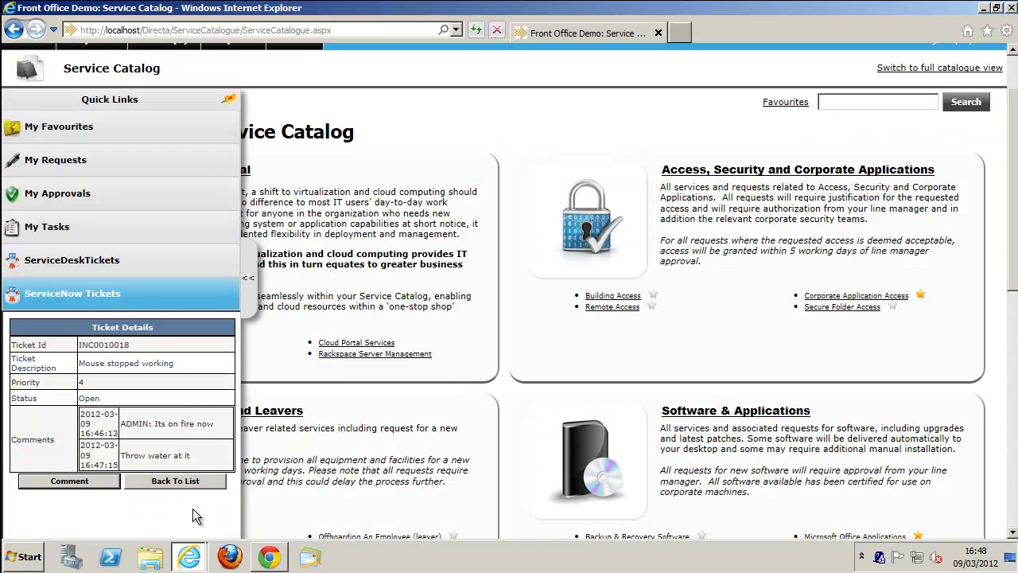
{"action": "left_click", "coordinate": [158, 481]}
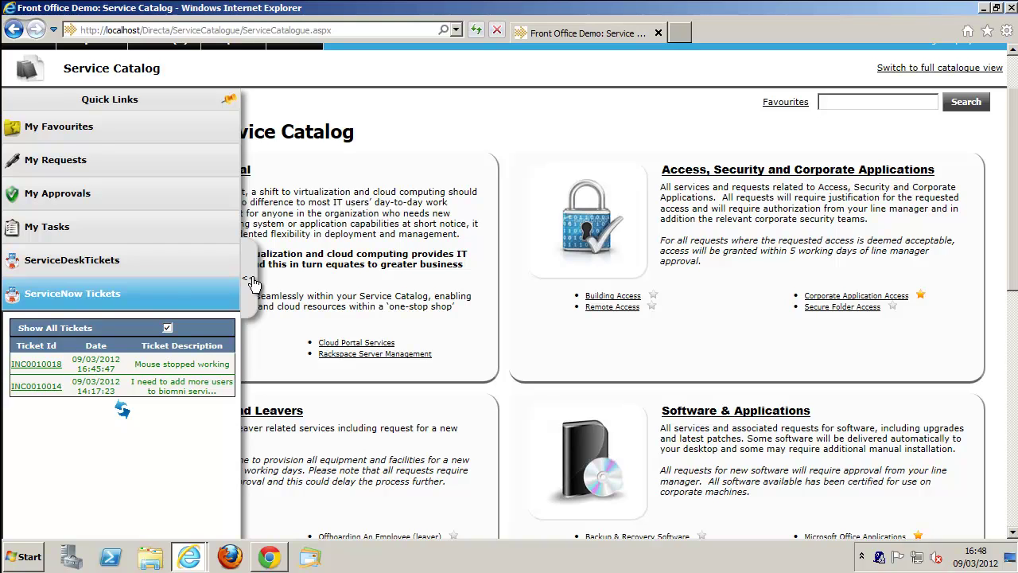
{"action": "left_click", "coordinate": [248, 280]}
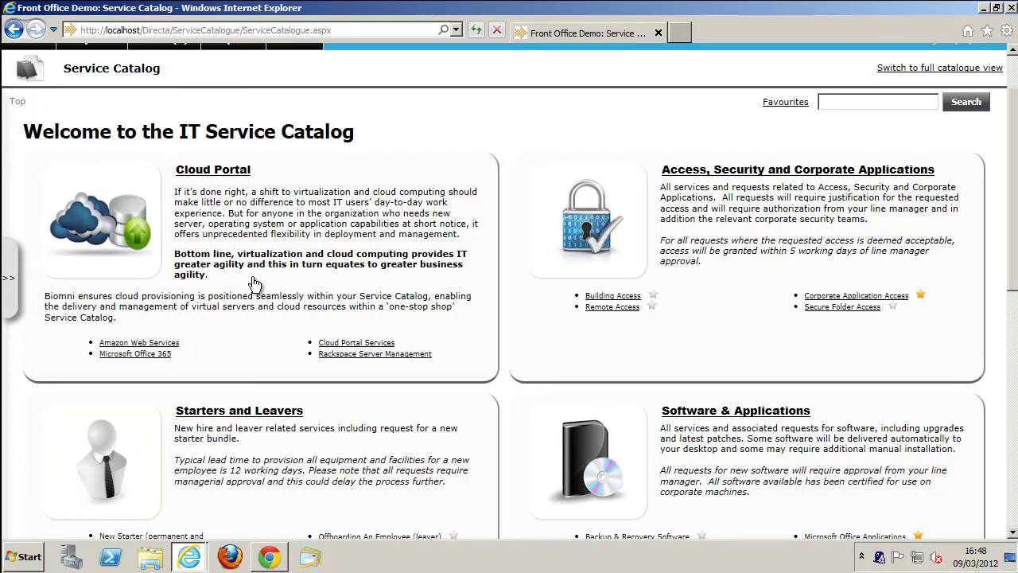
{"action": "scroll", "coordinate": [254, 283], "scroll_direction": "up", "scroll_amount": 2}
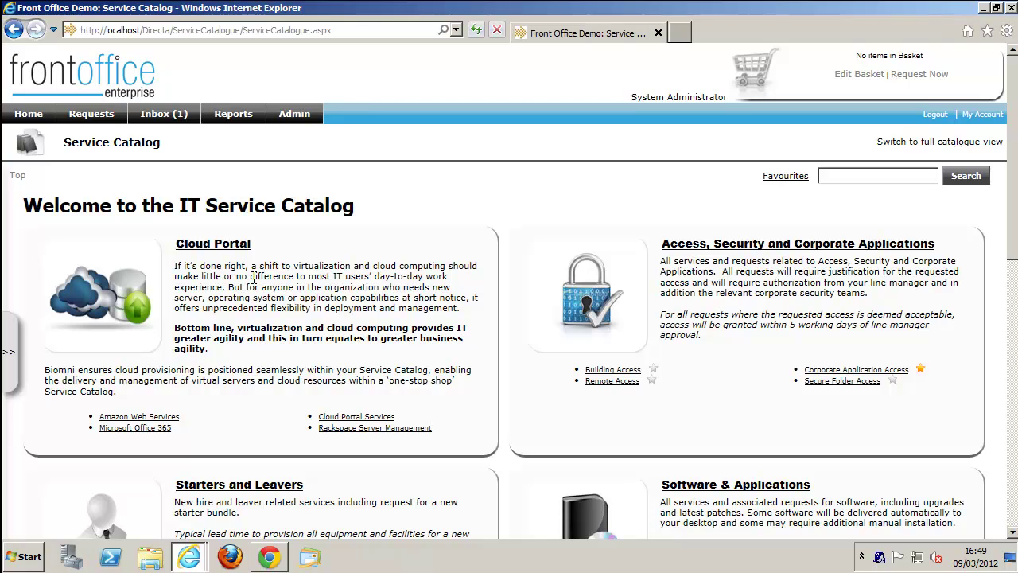
{"action": "key", "text": "alt"}
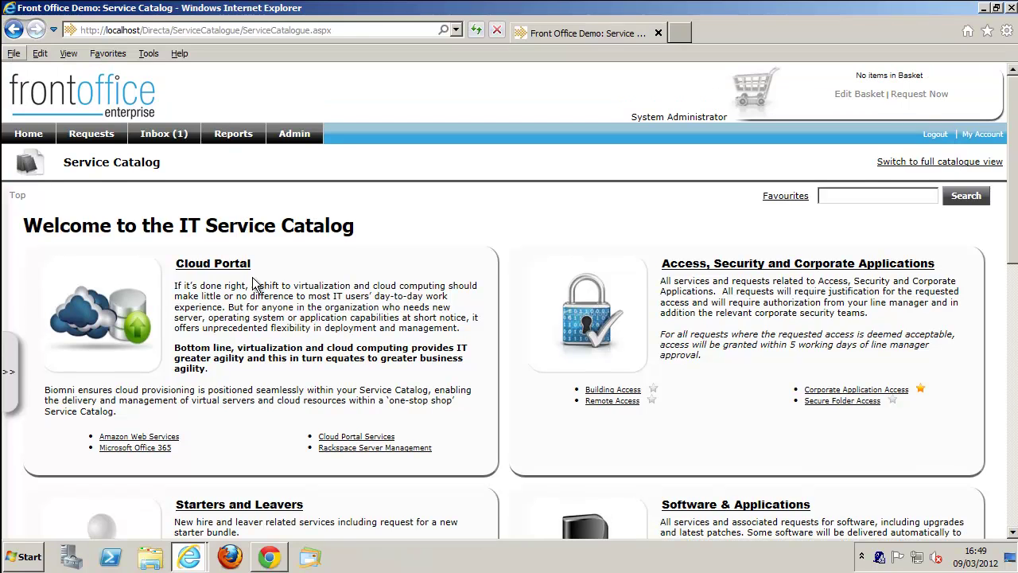